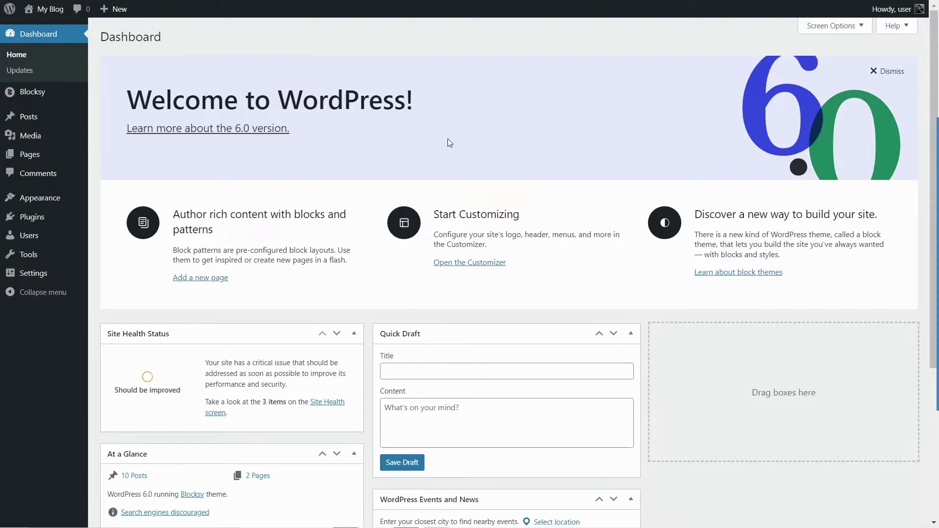
- Search the plugin directory for 'WordFenc', then install and activate Wordfence Security – Firewall & Malware Scan
mouse_move(58, 216)
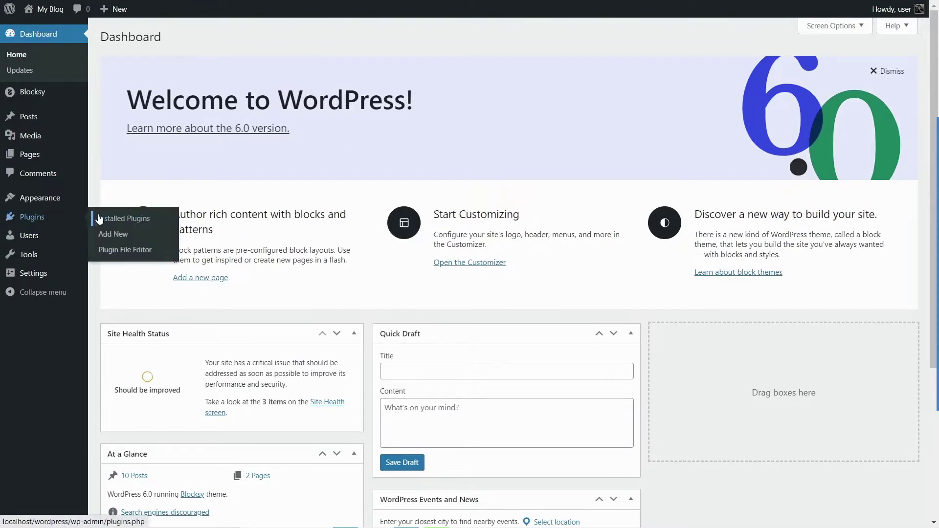
click(129, 239)
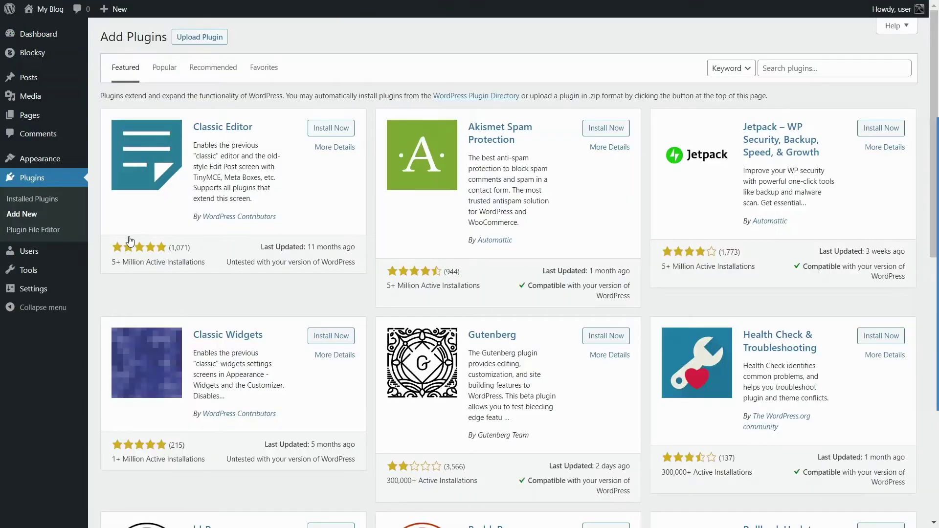
click(805, 68)
text(WordFence)
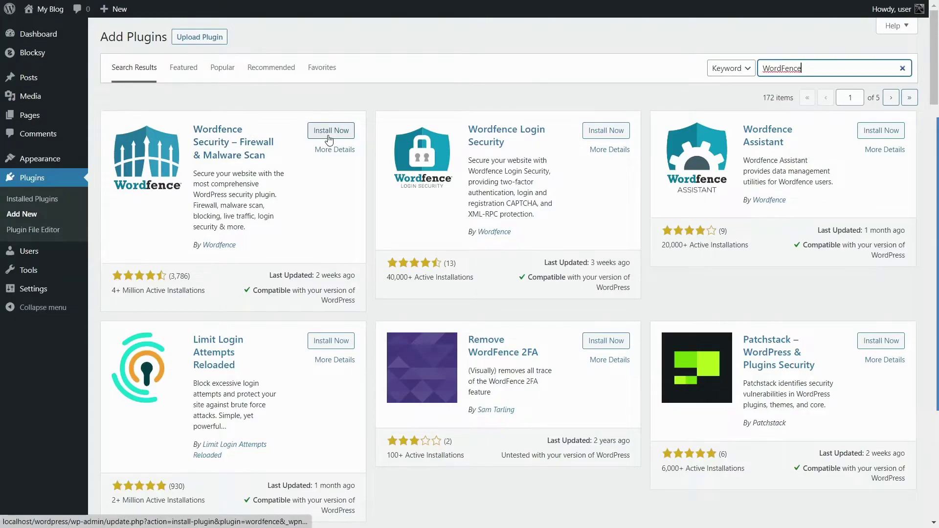
click(330, 131)
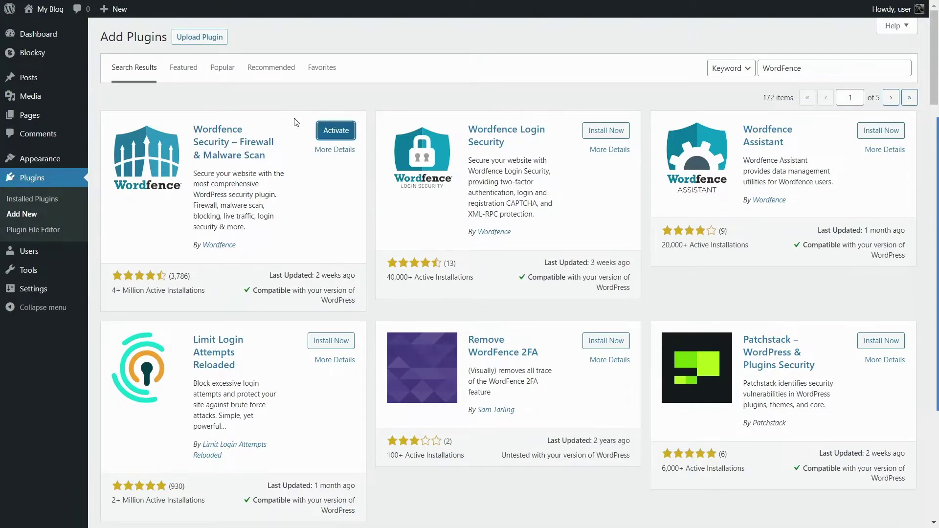
click(334, 131)
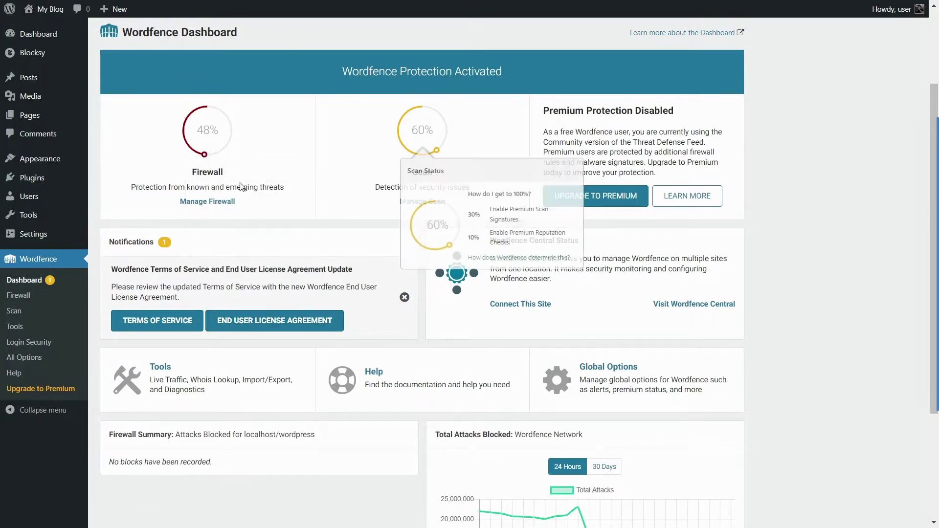
- Zoom in and review the Wordfence dashboard, then go to Wordfence's All Options page
mouse_move(190, 123)
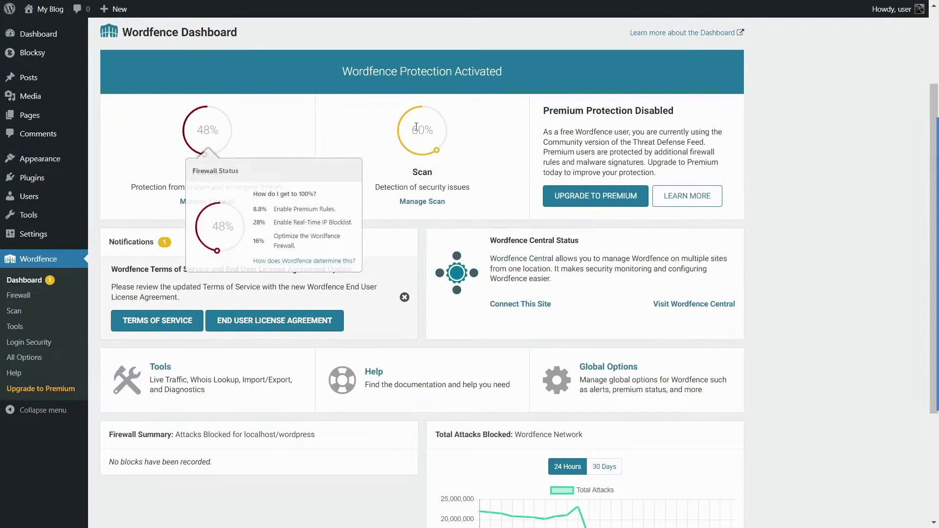
mouse_move(439, 135)
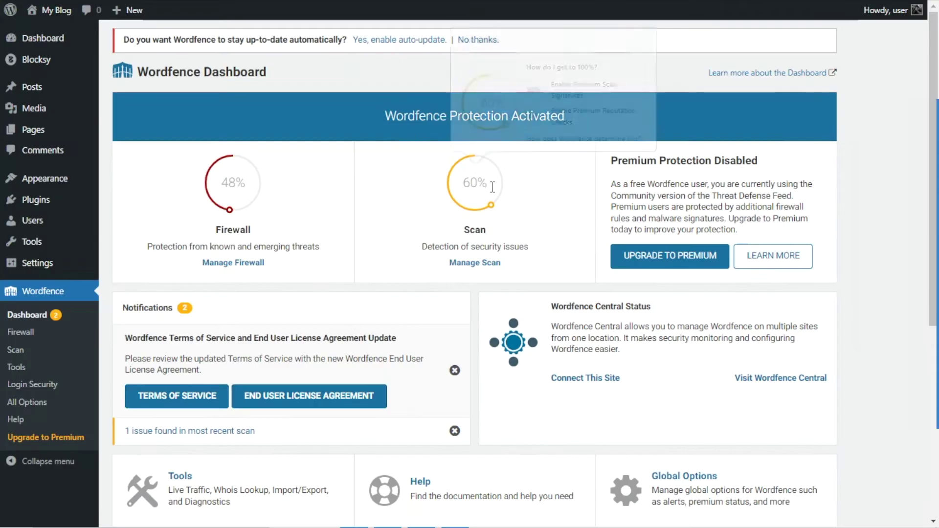
key(ctrl+plus)
scroll(265, 272, down, 5)
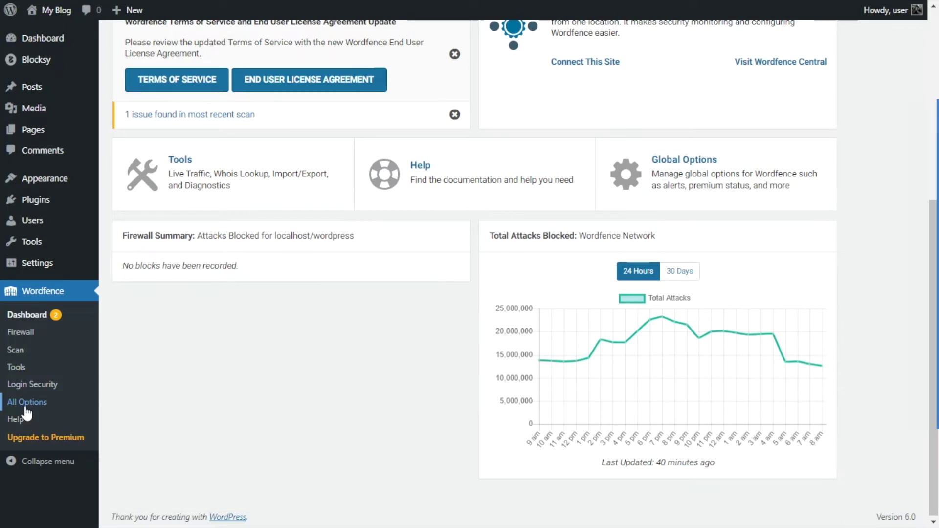
click(26, 408)
scroll(296, 352, down, 5)
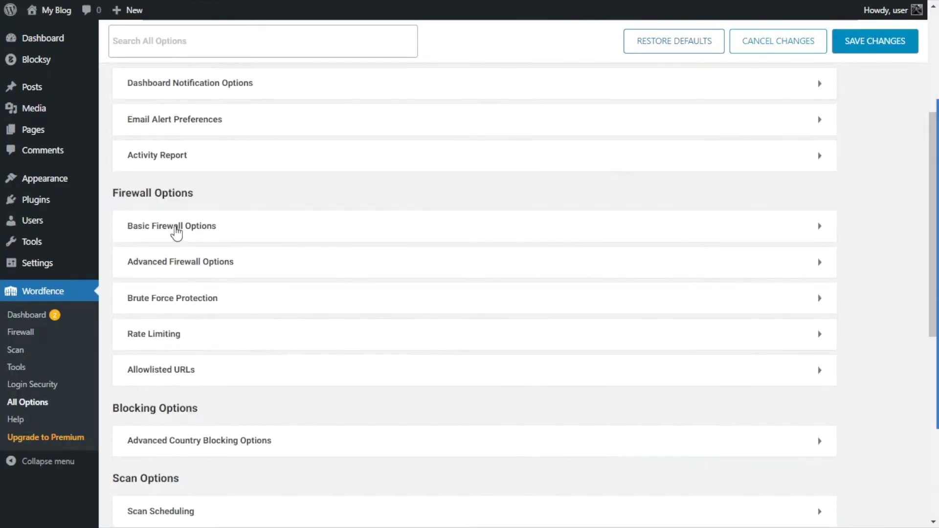
click(227, 225)
click(231, 227)
scroll(232, 232, down, 2)
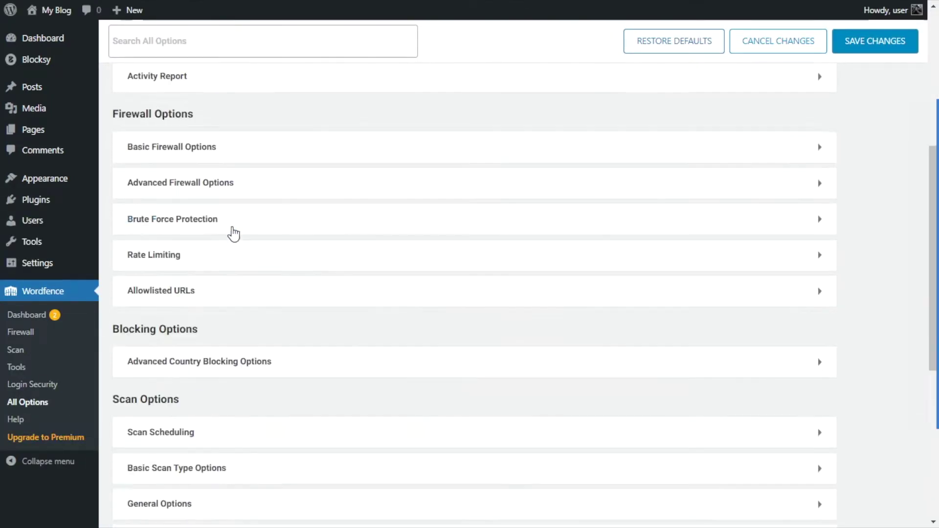
scroll(232, 234, down, 2)
click(183, 292)
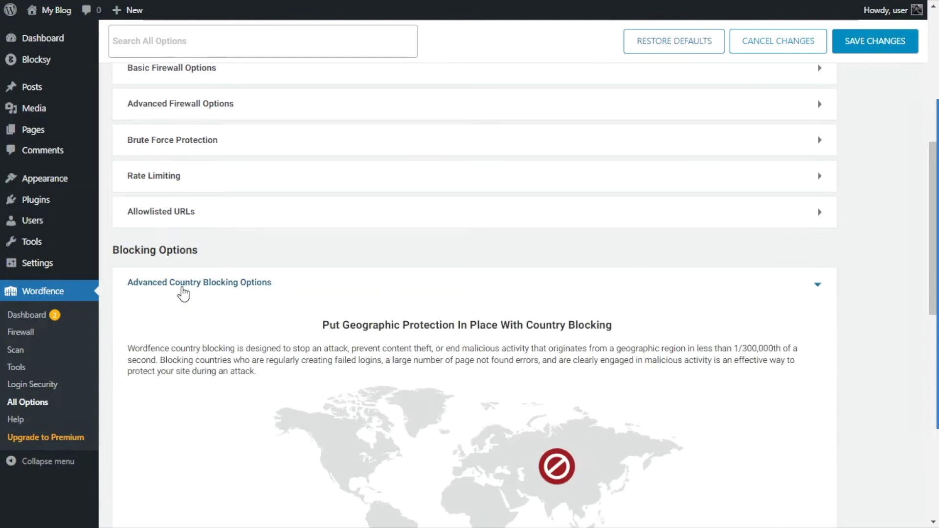
scroll(185, 290, down, 2)
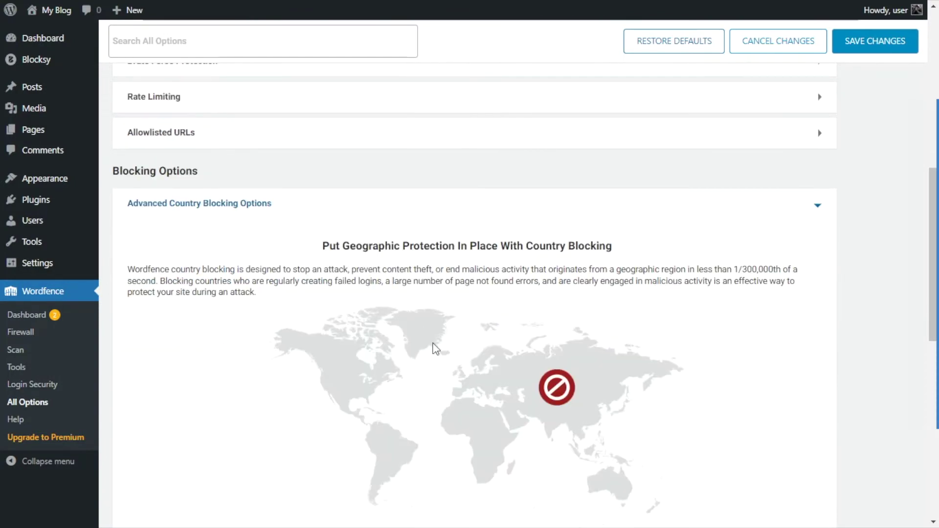
click(254, 203)
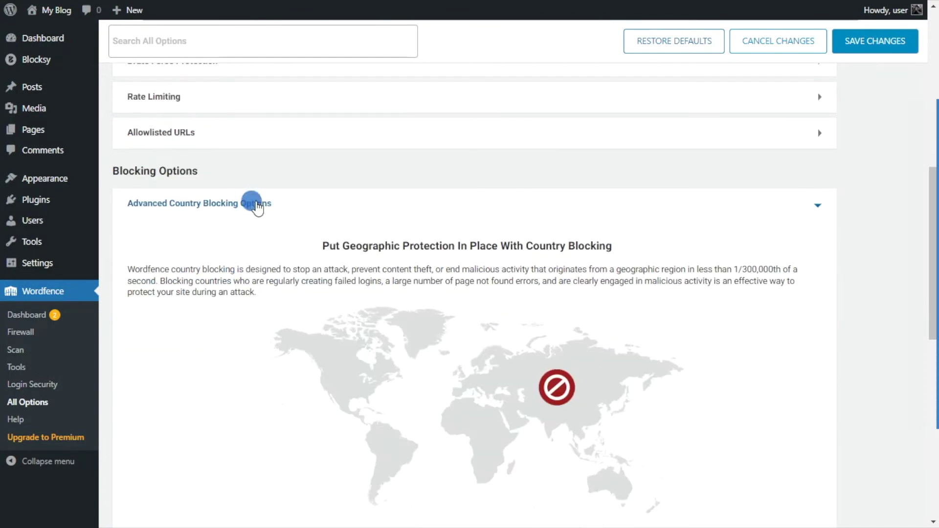
scroll(251, 206, down, 2)
click(205, 198)
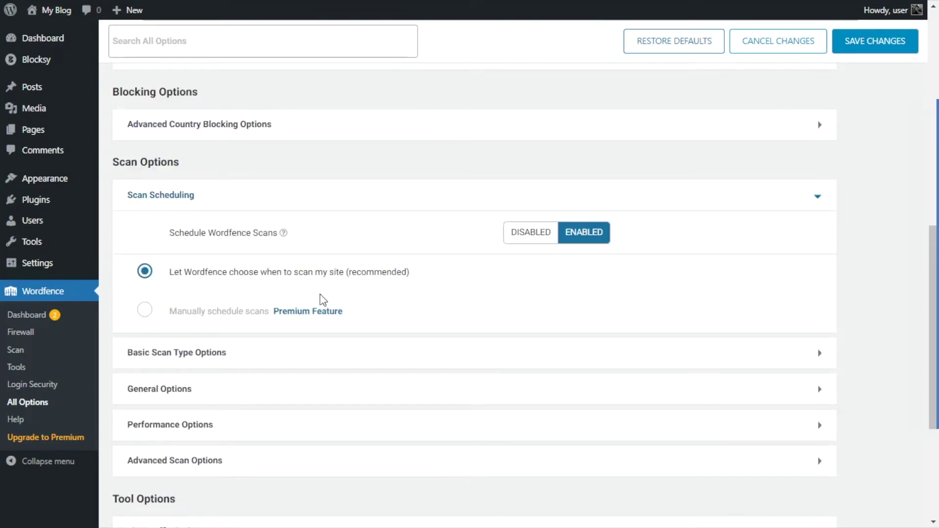
click(226, 194)
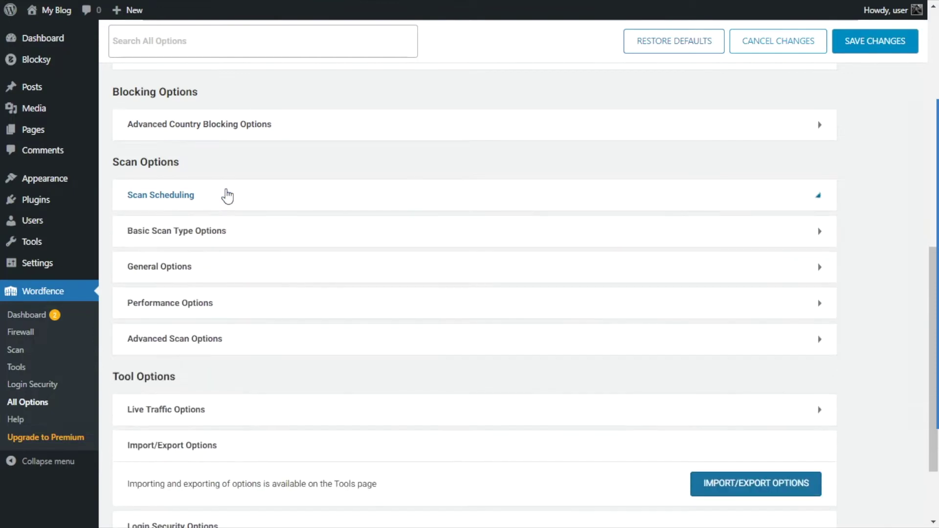
scroll(225, 217, down, 1)
click(182, 308)
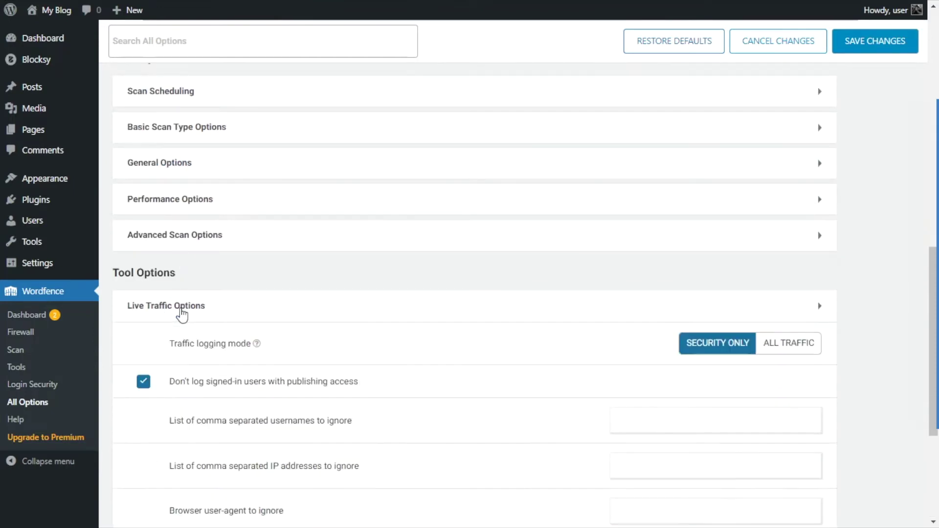
scroll(197, 301, down, 3)
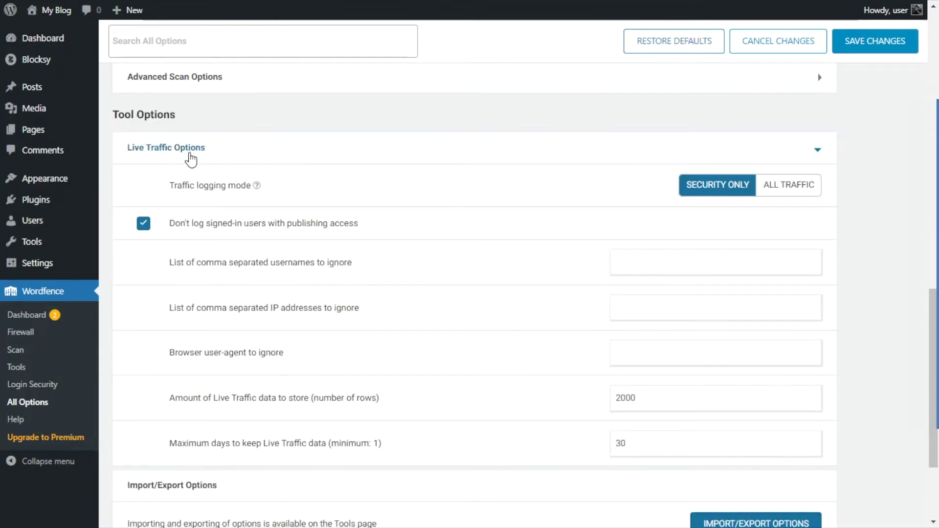
click(191, 148)
scroll(216, 214, up, 15)
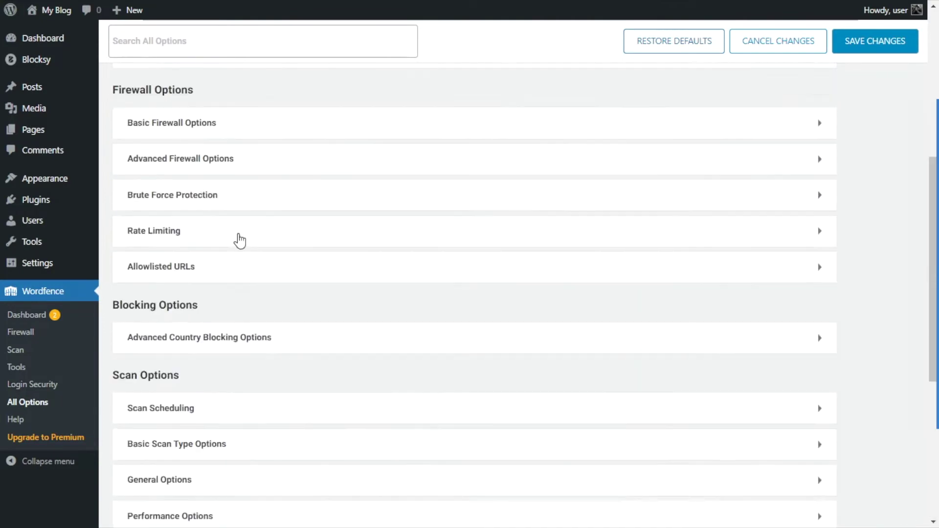
scroll(235, 224, down, 5)
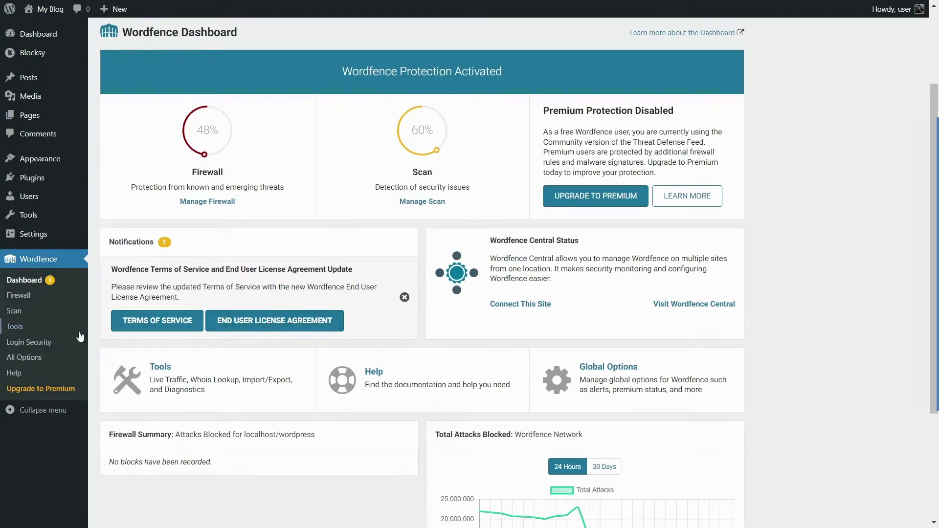
- Open Wordfence Login Security to start two-factor setup for the admin account
click(45, 344)
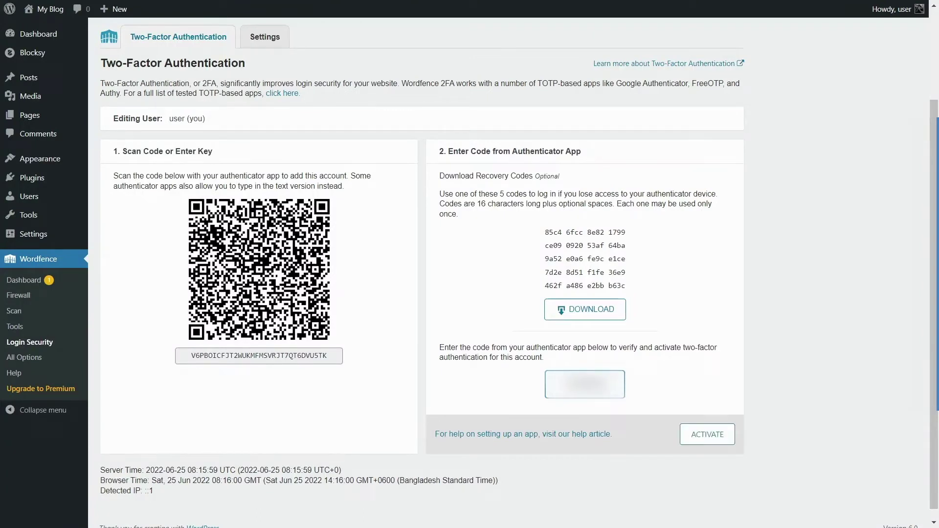
- Activate two-factor authentication with the entered code, skipping the recovery codes download
click(704, 440)
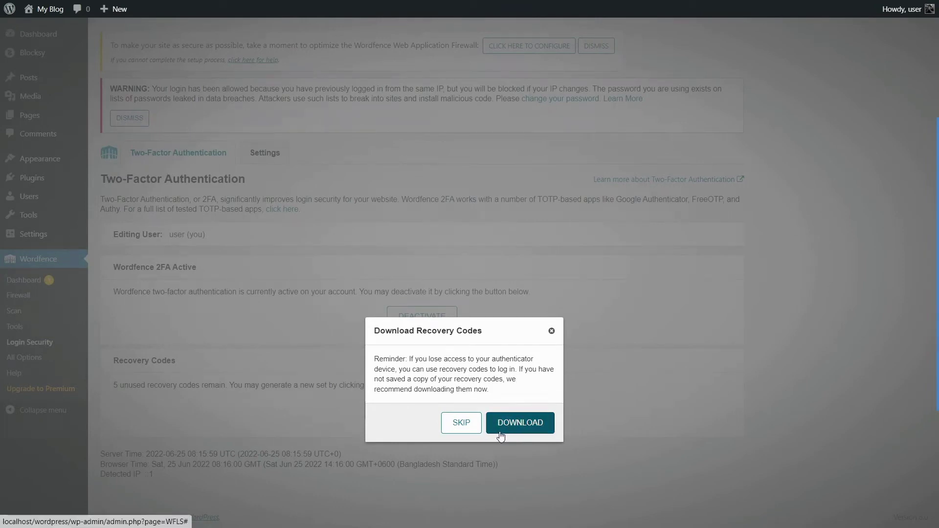
click(458, 430)
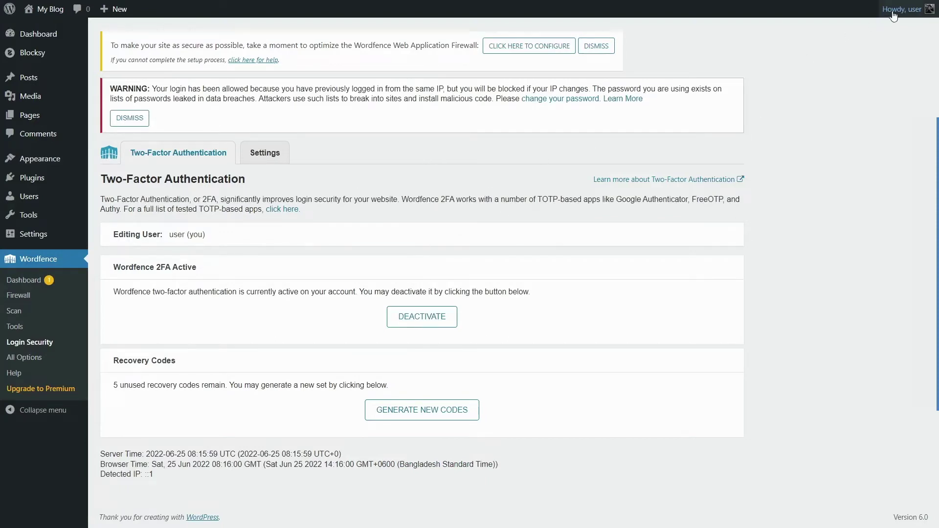
- Log out, then log back in with the admin username, password and pasted 2FA code
mouse_move(902, 9)
click(862, 67)
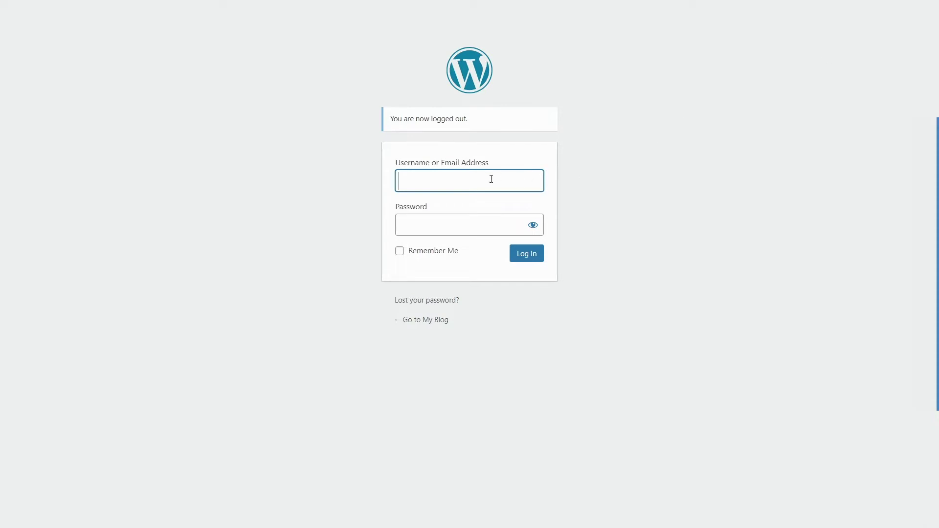
text(user)
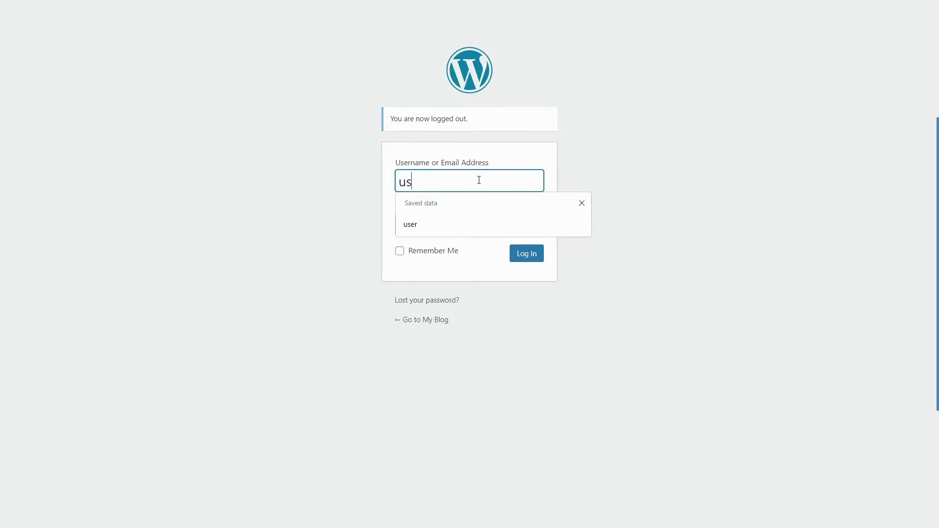
key(Tab)
text(***)
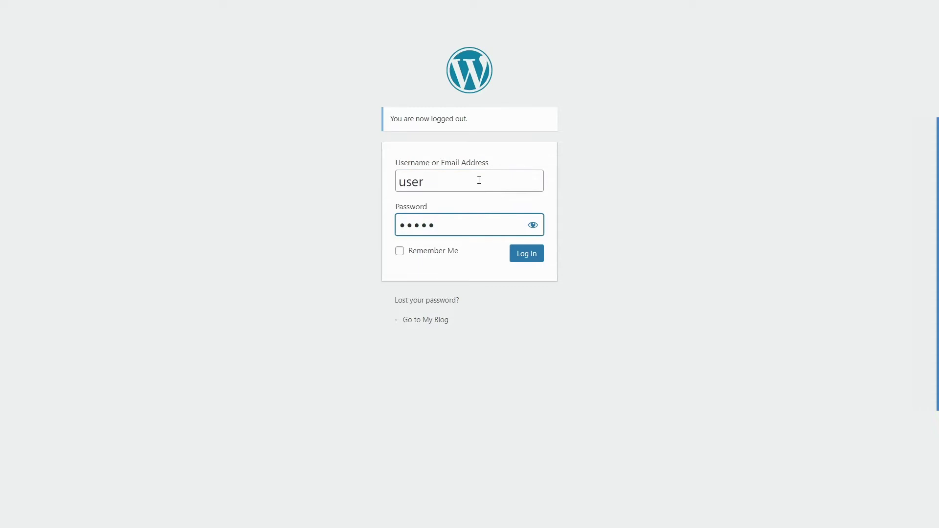
text(**)
click(527, 260)
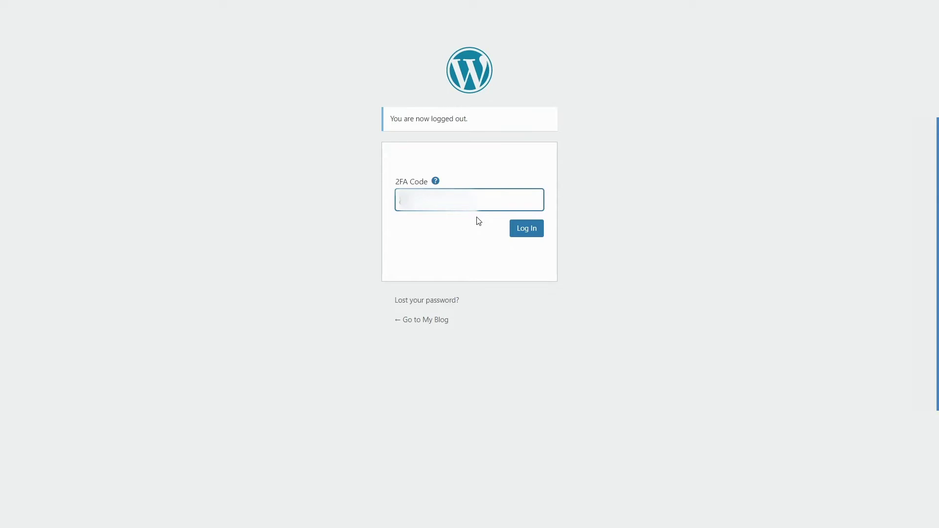
key(ctrl+v)
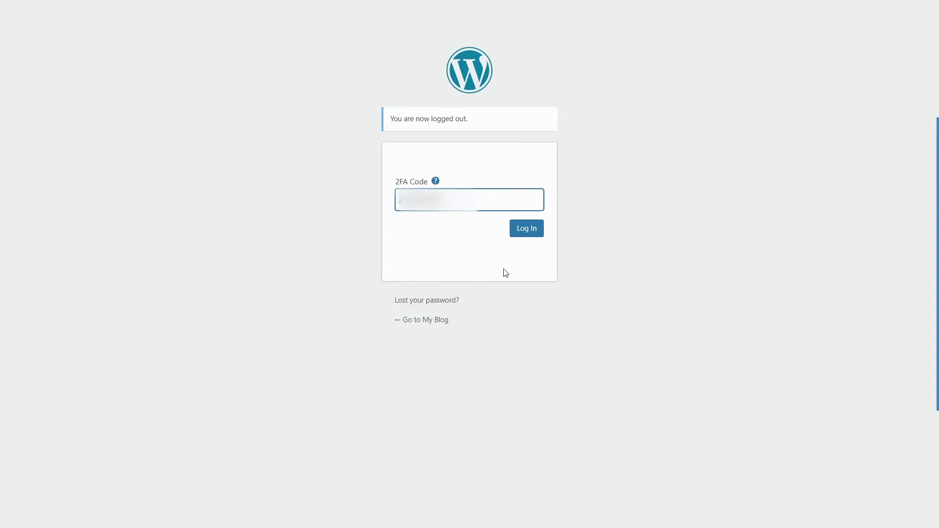
click(538, 228)
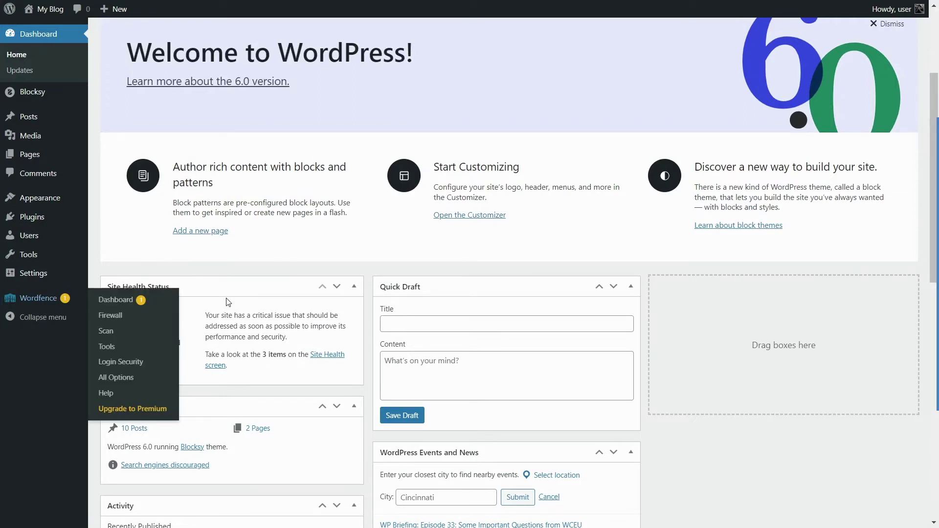
- Open Wordfence > Login Security to confirm admin 2FA is active with 5 recovery codes
mouse_move(53, 300)
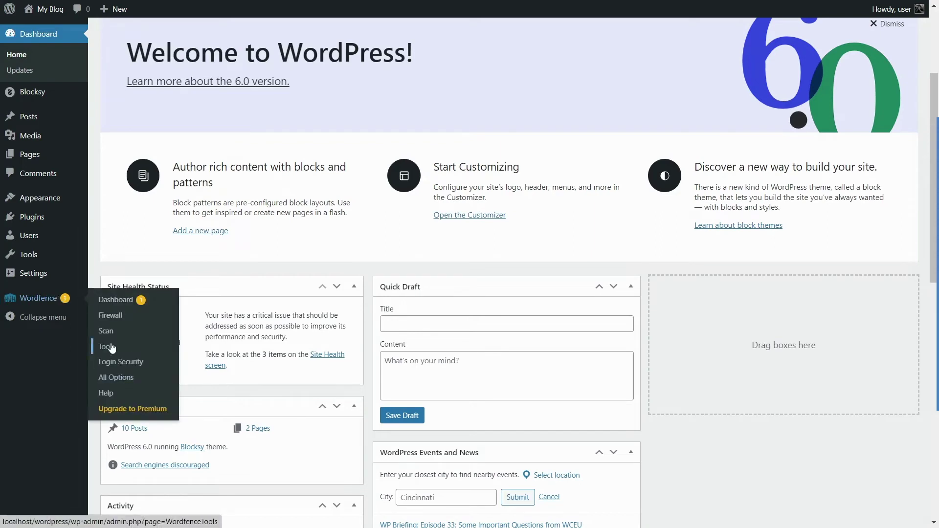
click(128, 364)
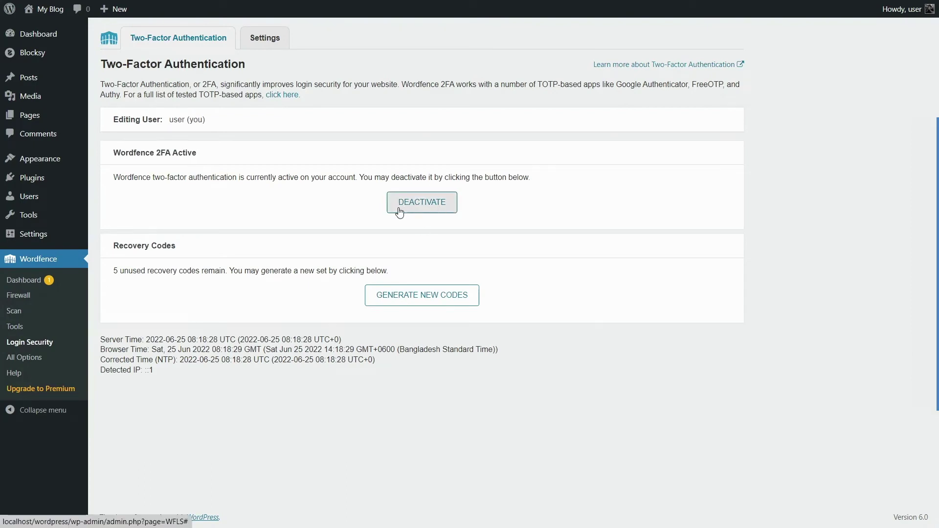
- Open the Login Security Settings and expand the Administrator dropdown under 2FA Roles
click(256, 47)
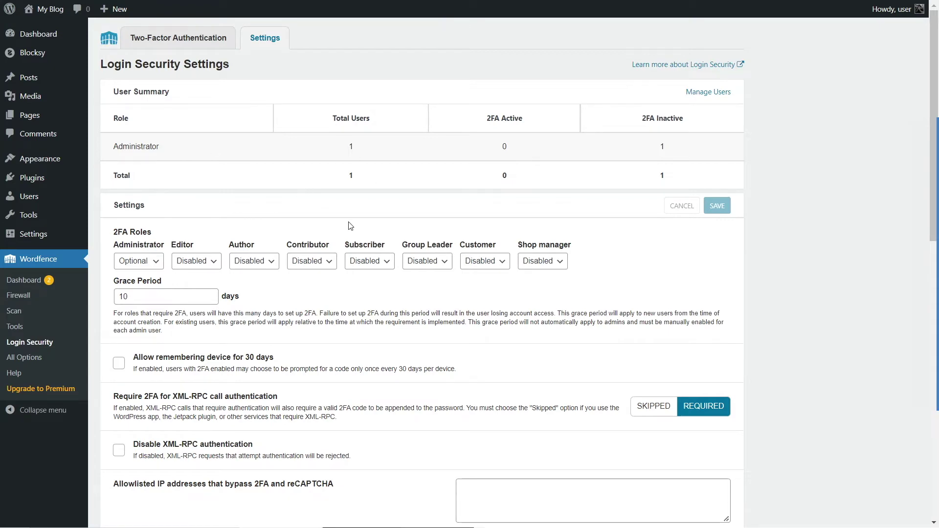
scroll(342, 228, down, 2)
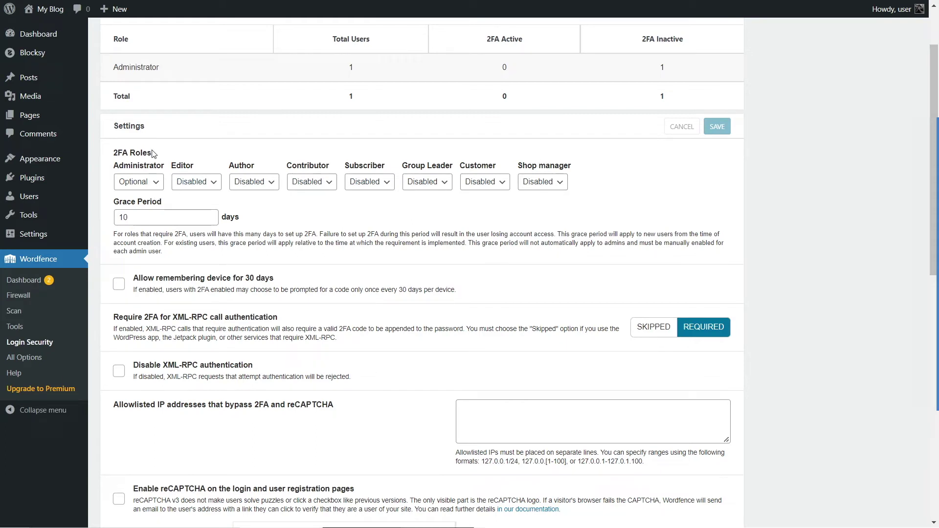
click(154, 183)
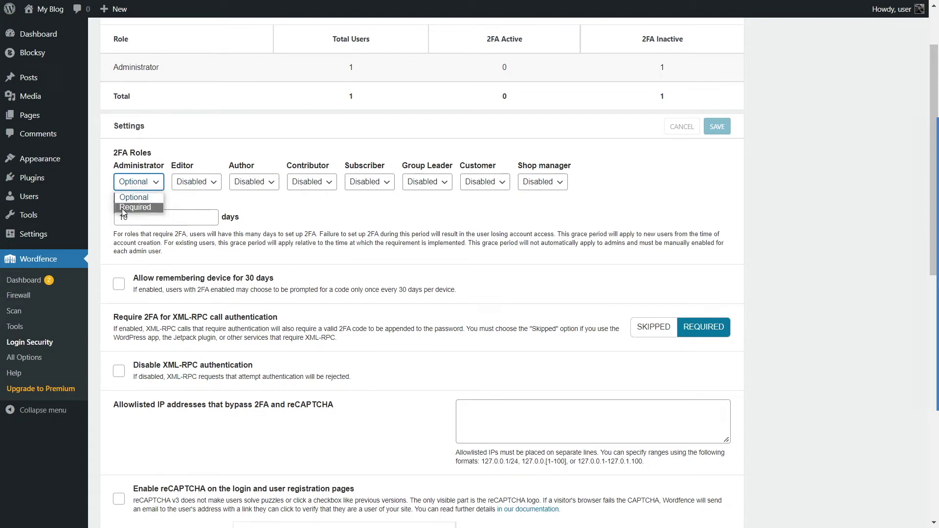
- Keep Administrator 2FA Optional and set Editor, Author and Contributor to Required
click(209, 139)
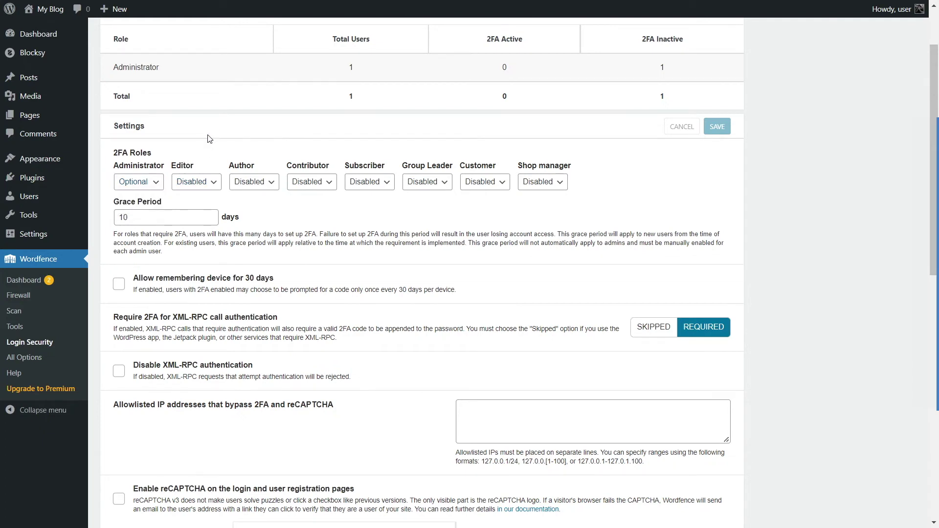
click(150, 186)
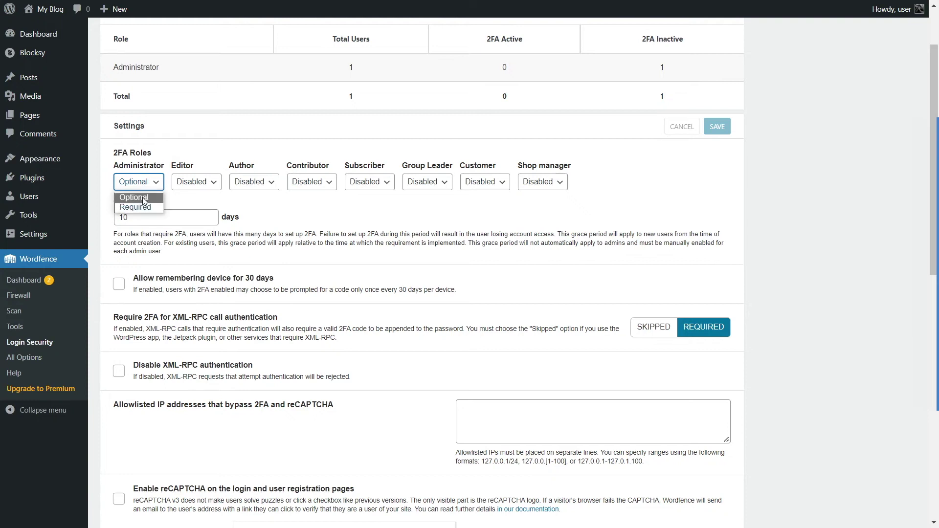
click(144, 198)
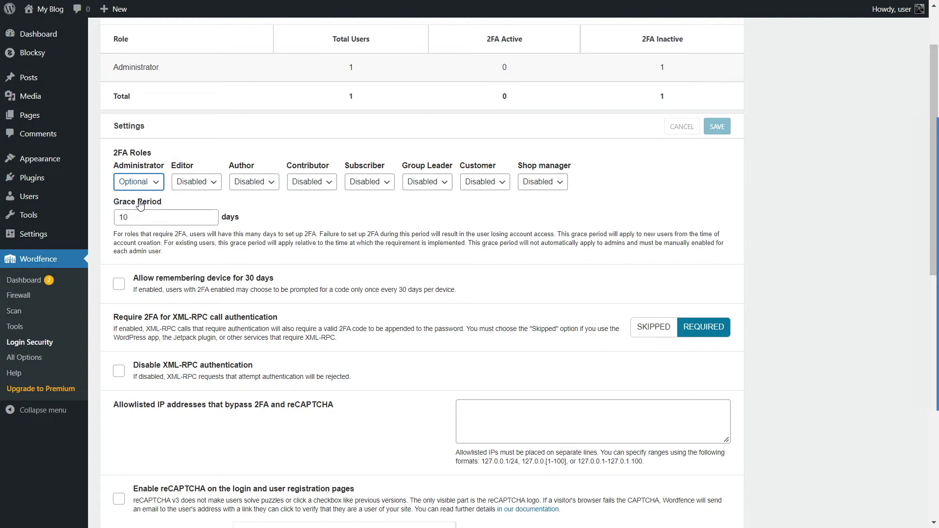
click(195, 181)
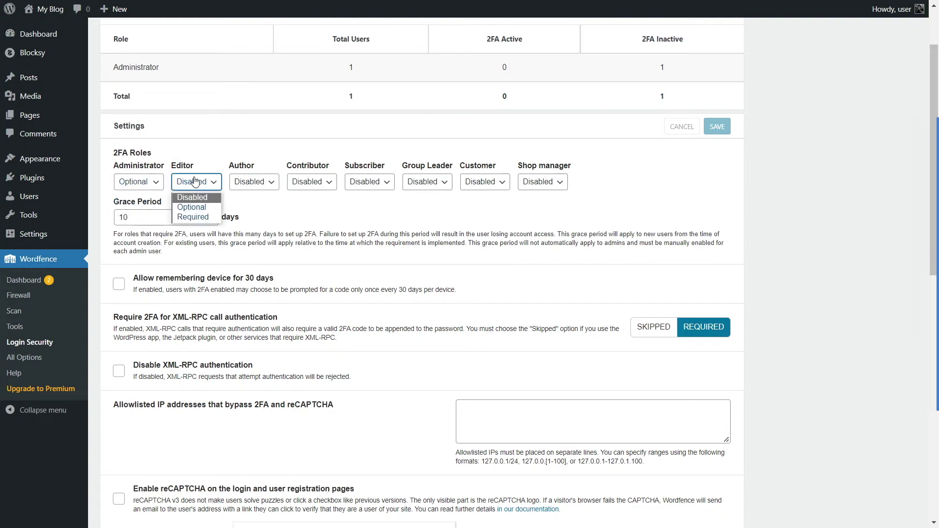
click(194, 219)
click(248, 185)
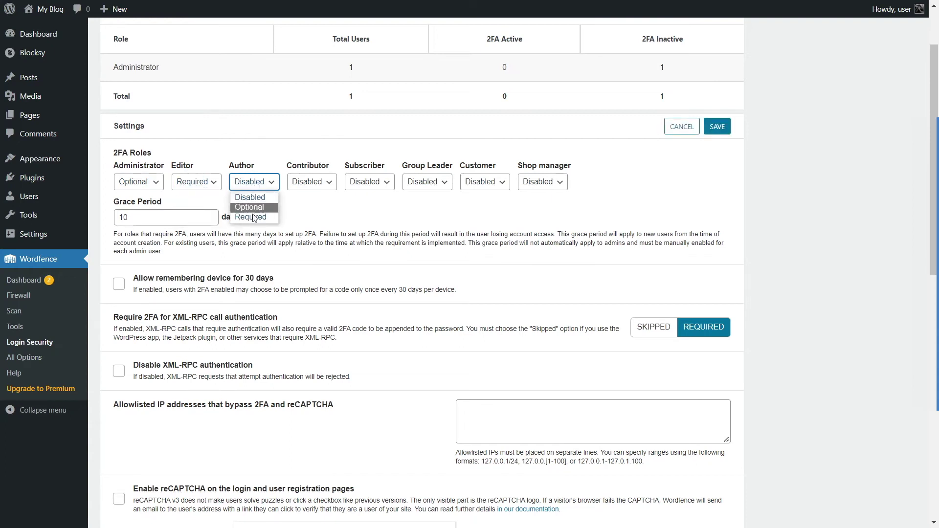
click(266, 215)
click(293, 185)
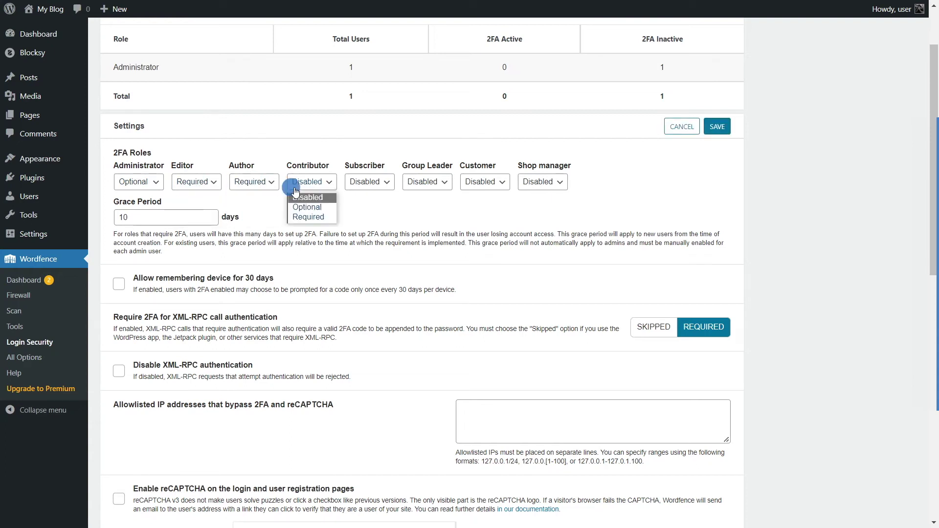
click(311, 219)
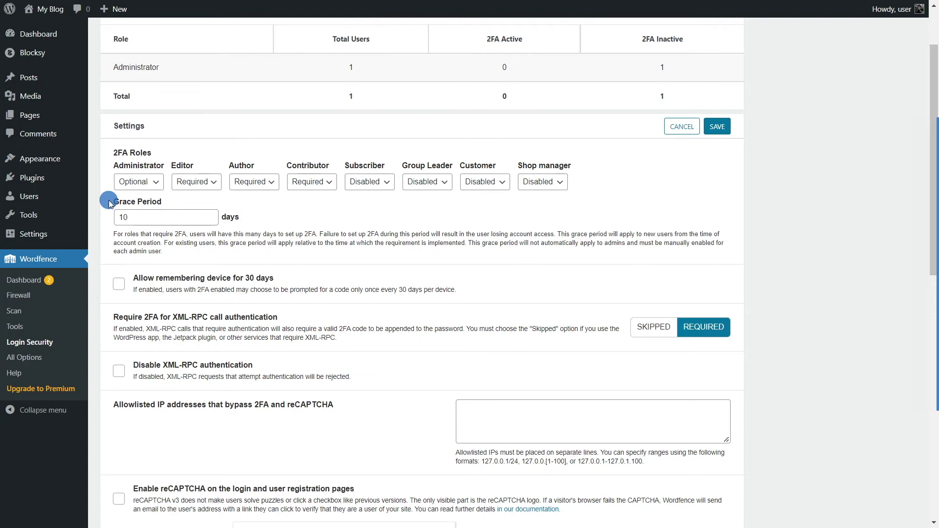
- Leave the Grace Period at 10 days and confirm Editor stays Required
drag(110, 201, 163, 202)
click(266, 224)
click(114, 215)
click(265, 221)
click(213, 186)
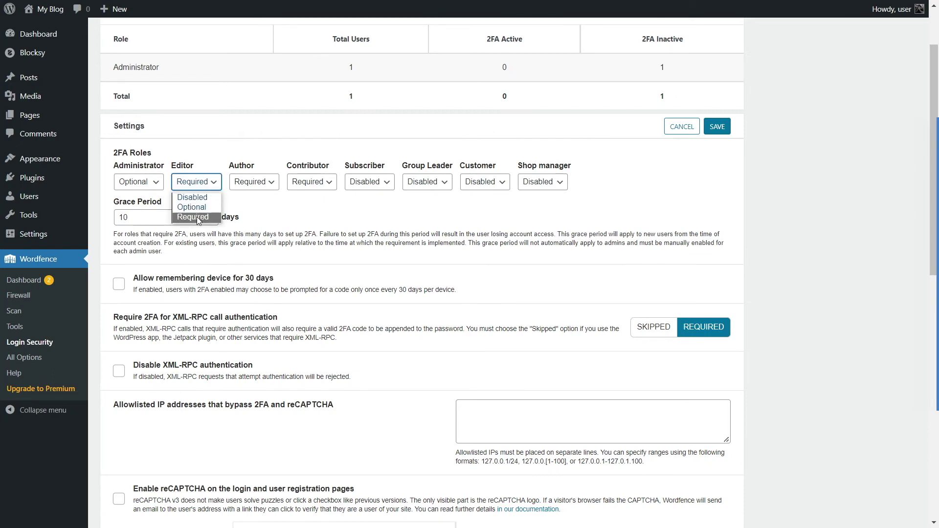
click(198, 219)
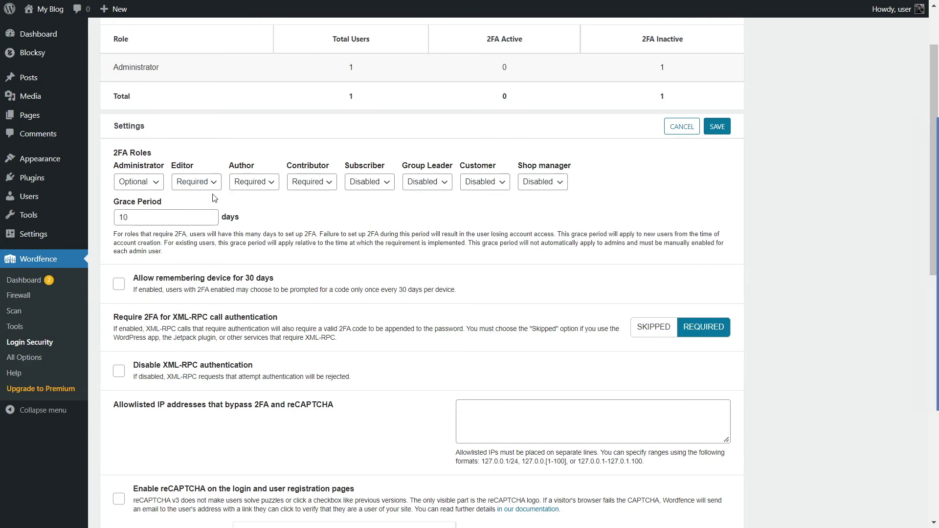
double_click(123, 217)
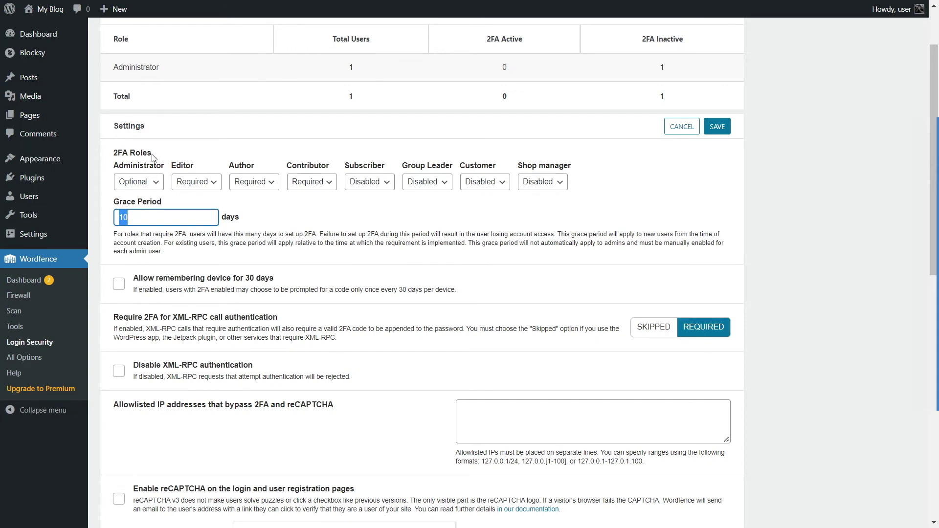
click(139, 217)
drag(139, 217, 111, 209)
click(266, 238)
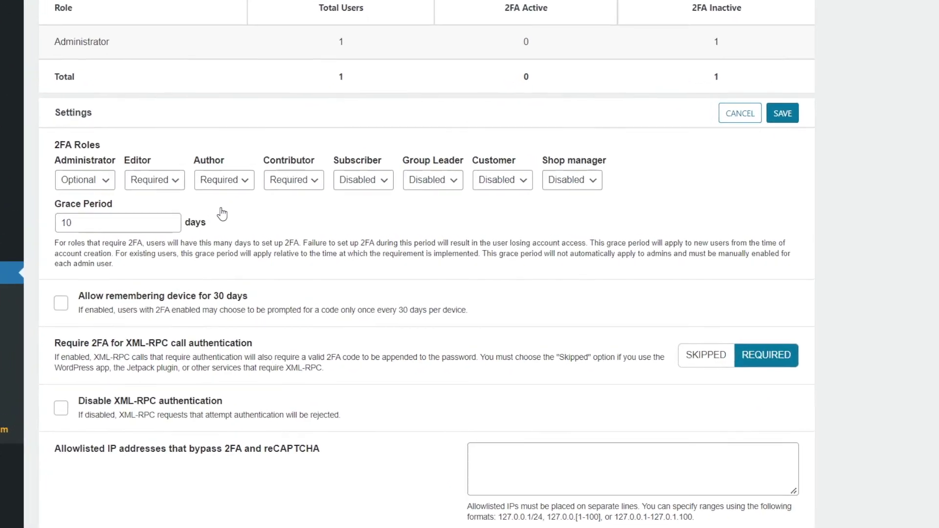
double_click(106, 225)
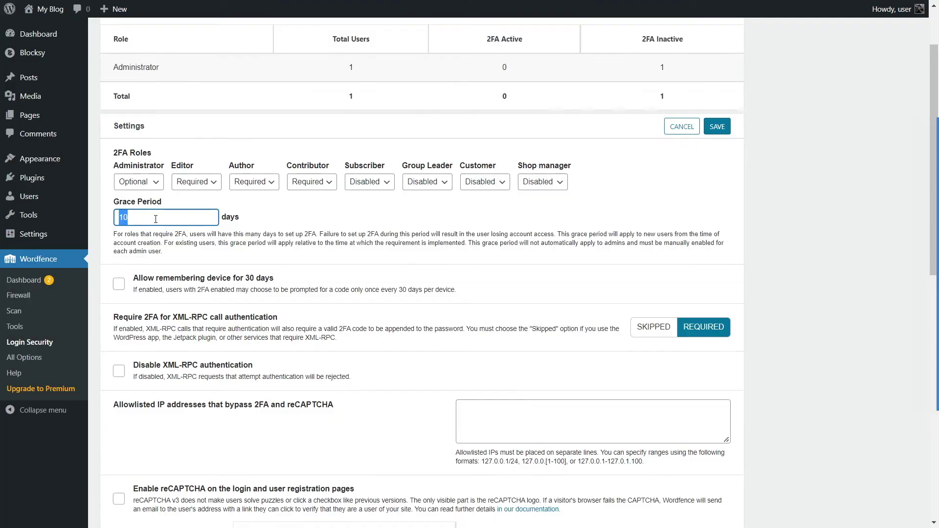
scroll(155, 218, down, 2)
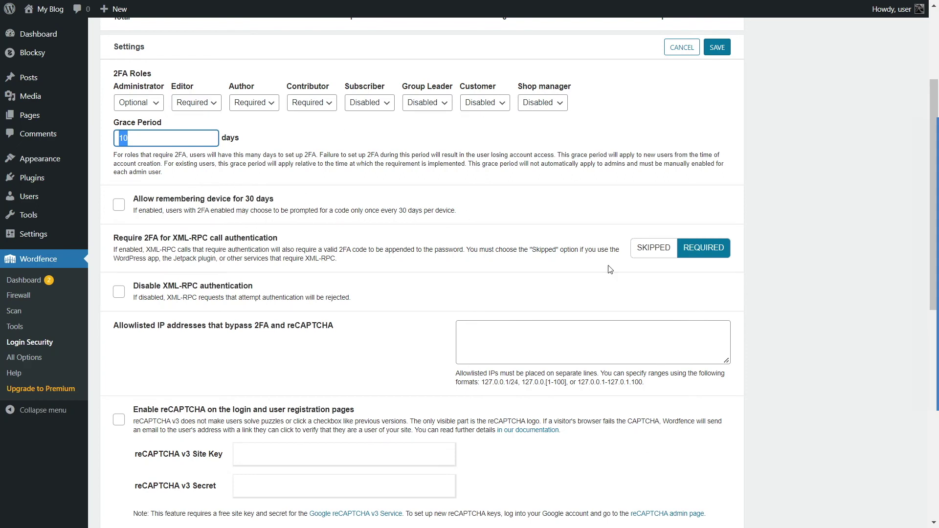
- Scroll through the reCAPTCHA and NTP settings and back to the top of Login Security Settings
scroll(368, 200, down, 10)
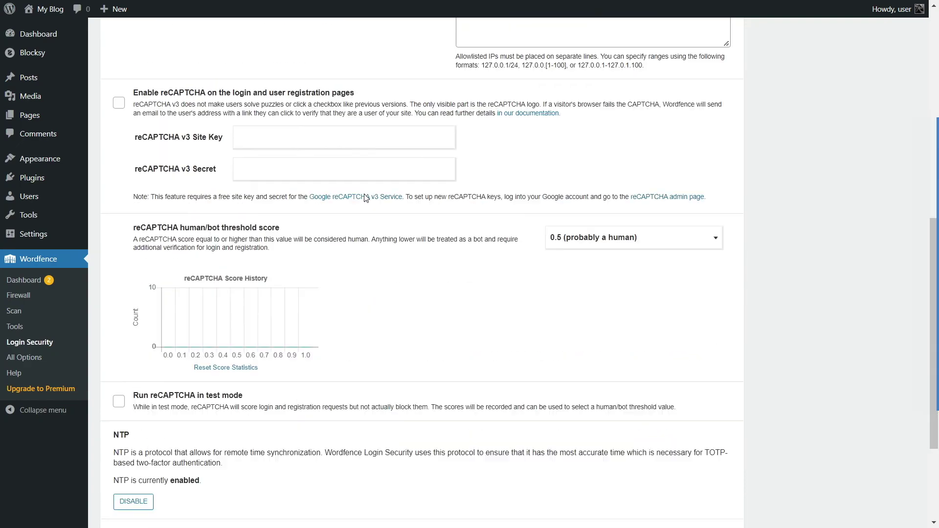
scroll(357, 394, up, 12)
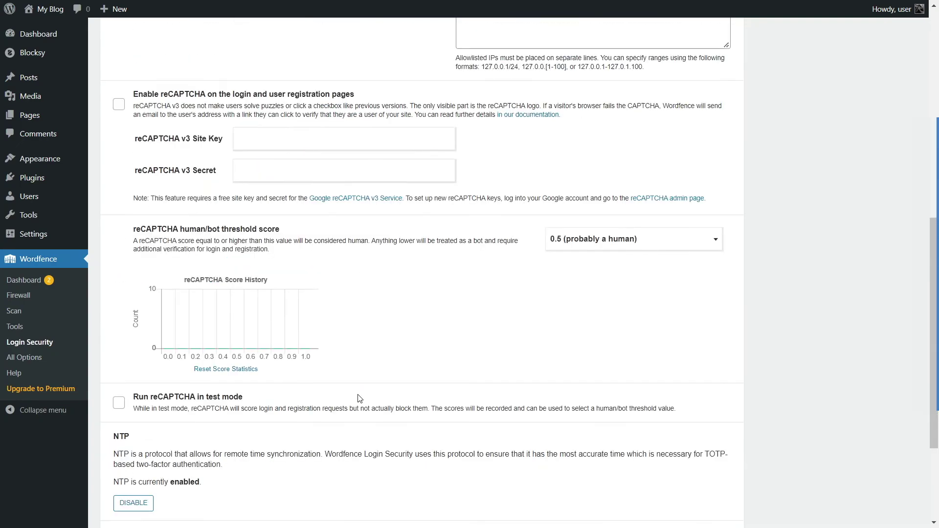